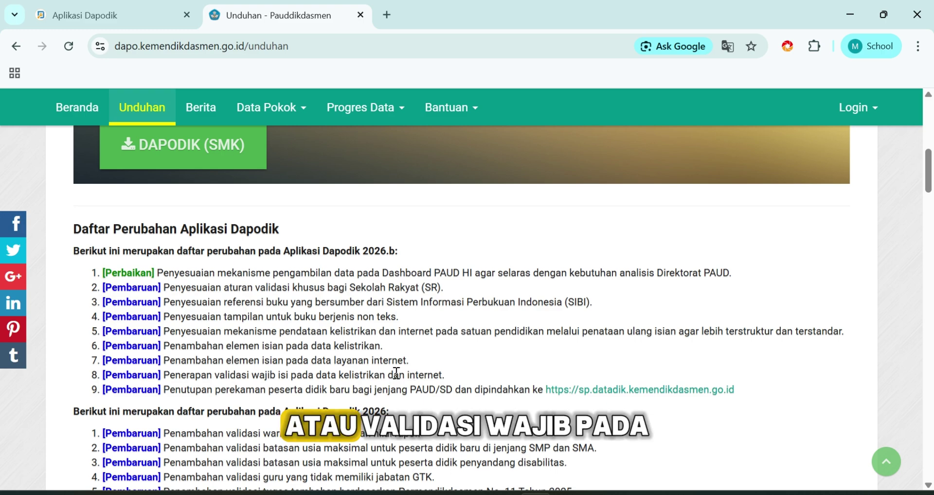
# Review the item on mandatory electricity and internet data in the Dapodik 2026.b change list.
pyautogui.moveTo(406, 374); pyautogui.dragTo(445, 374)
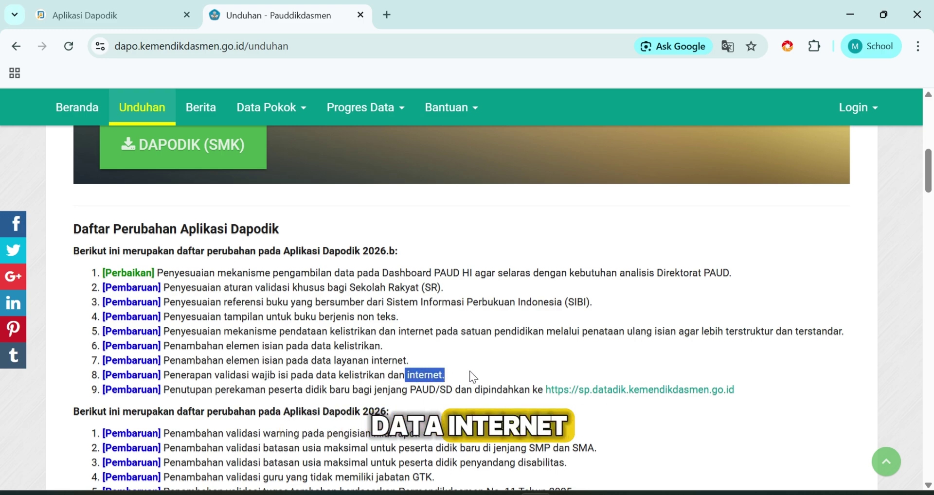
pyautogui.click(468, 373)
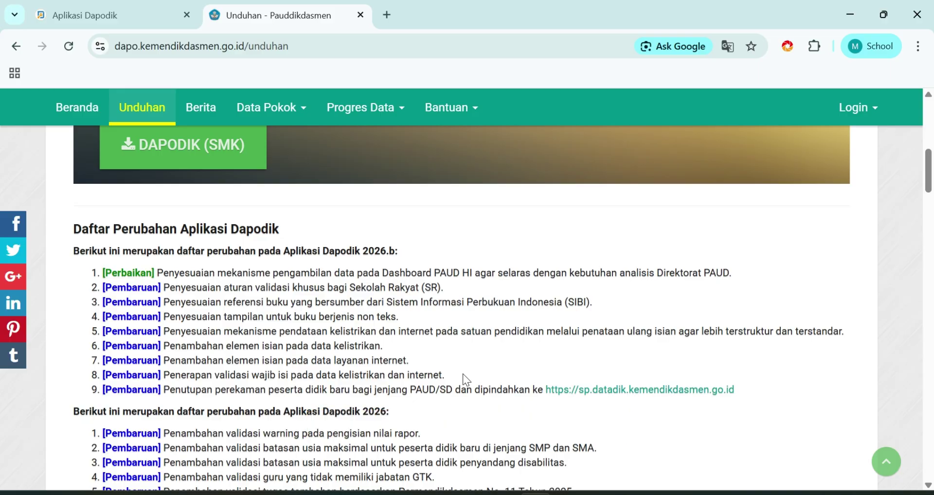
# Switch to Aplikasi Dapodik, start a new internet record in the school data, and look over its fields.
pyautogui.click(85, 15)
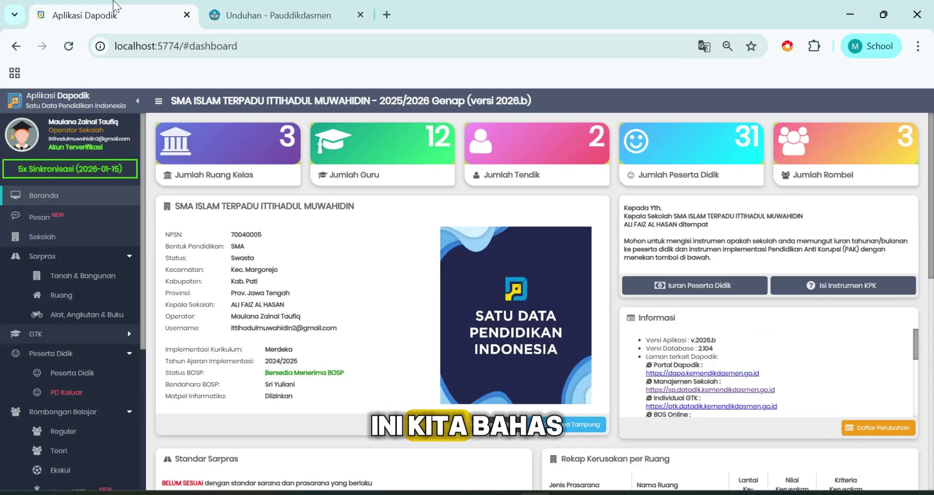
pyautogui.click(121, 237)
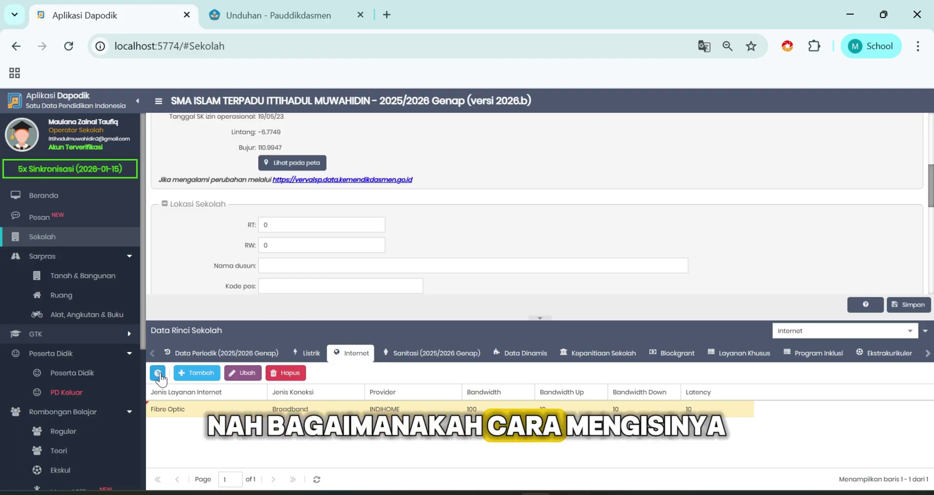
pyautogui.click(205, 378)
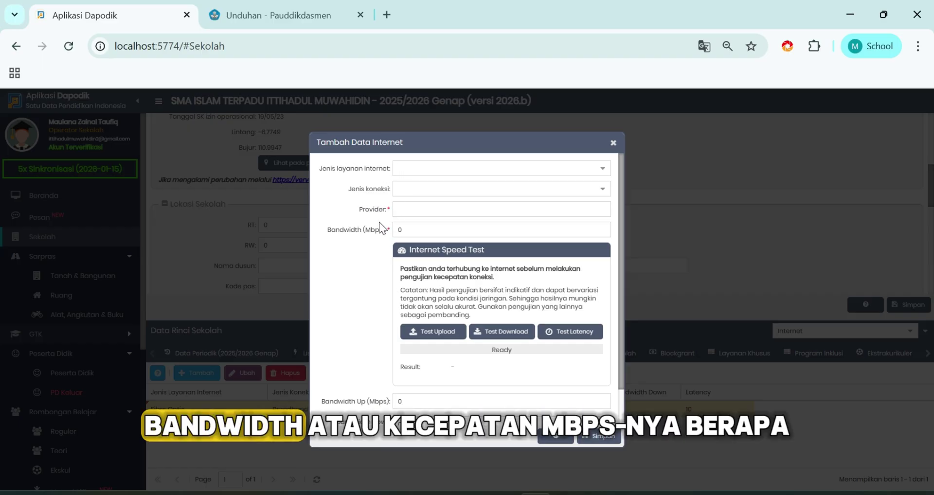
pyautogui.scroll(-1, 424, 229)
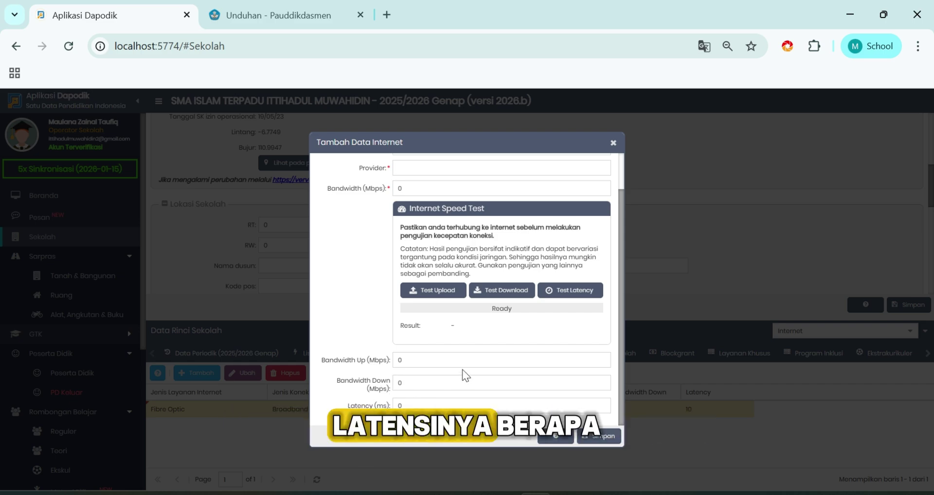
pyautogui.scroll(1, 455, 292)
# Show the internet service type options and examine the fiber optic, wireless, VSAT and cellular comparison table in the Word document.
pyautogui.click(458, 169)
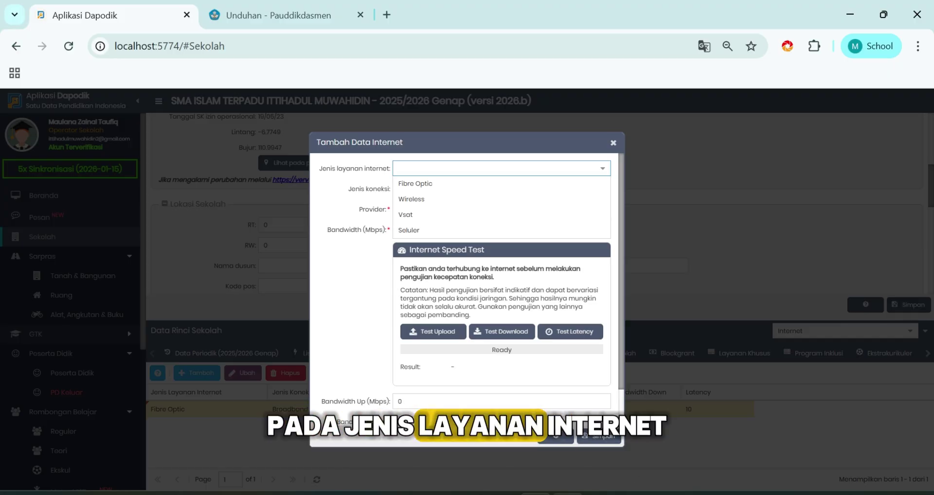
pyautogui.moveTo(565, 494)
pyautogui.click(577, 441)
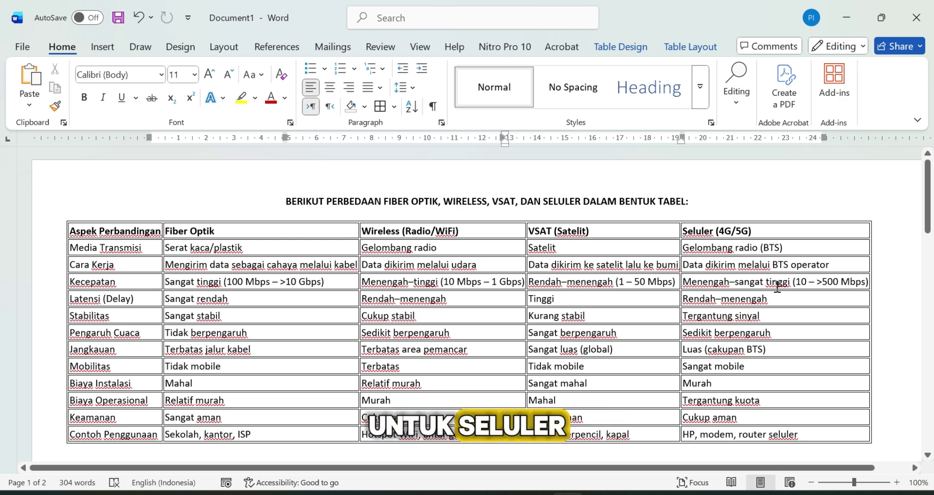
pyautogui.scroll(-1, 76, 400)
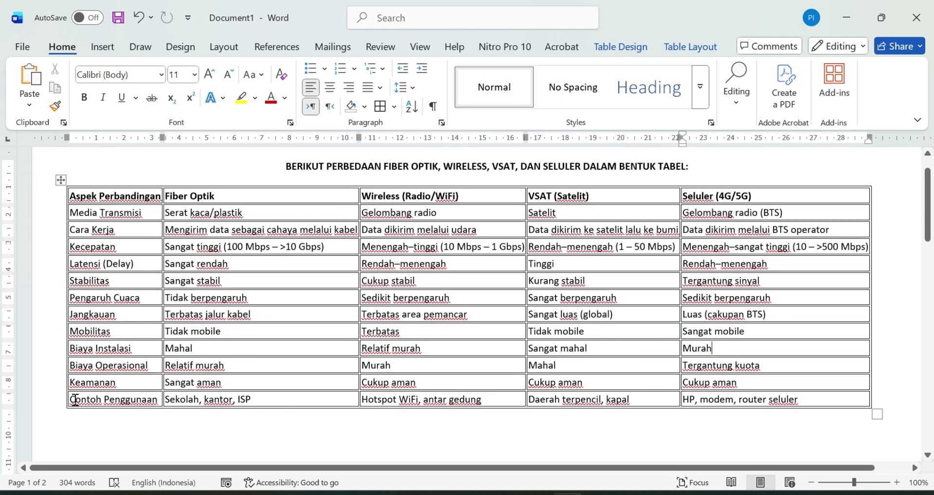
pyautogui.moveTo(76, 400)
pyautogui.mouseDown()
pyautogui.moveTo(667, 410)
pyautogui.moveTo(807, 403)
pyautogui.mouseUp()
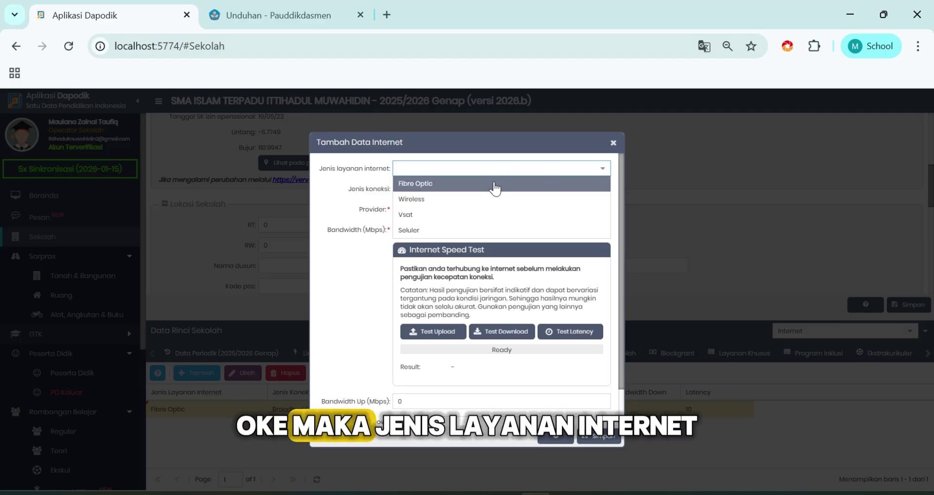
# In the new Dapodik internet record, set the service type to Fibre Optic and show the connection type options.
pyautogui.click(494, 187)
pyautogui.click(603, 189)
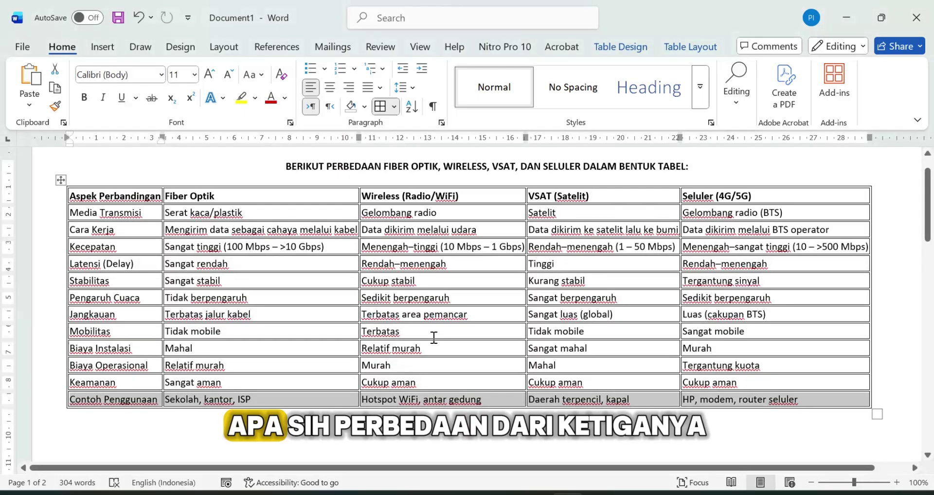
# Examine the table comparing shared, dedicated and broadband internet in the Word document.
pyautogui.scroll(-10, 433, 338)
pyautogui.scroll(-7, 434, 337)
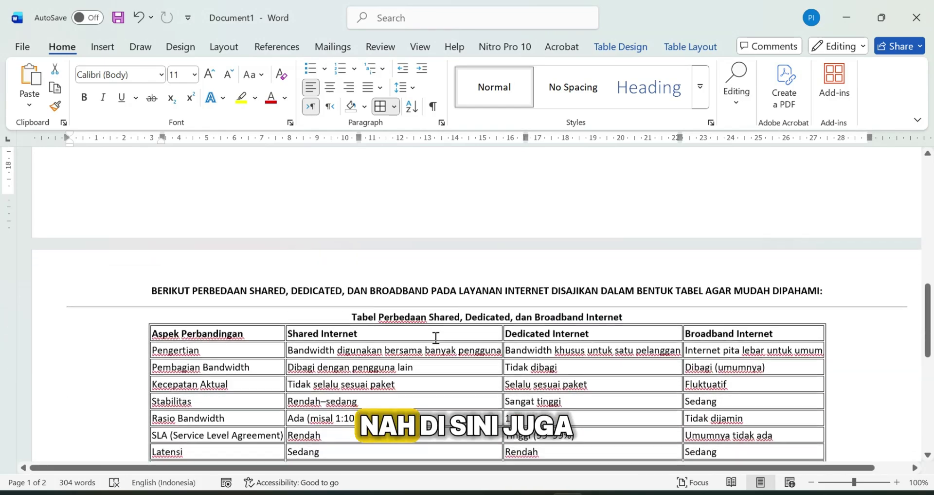
pyautogui.scroll(1, 433, 337)
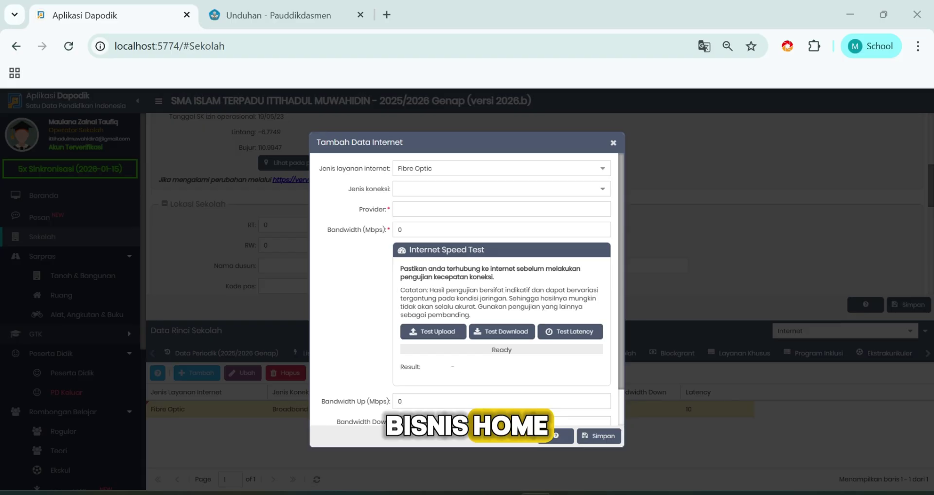
# Back in Aplikasi Dapodik, set the internet record's connection type to Broadband.
pyautogui.press('Tab')
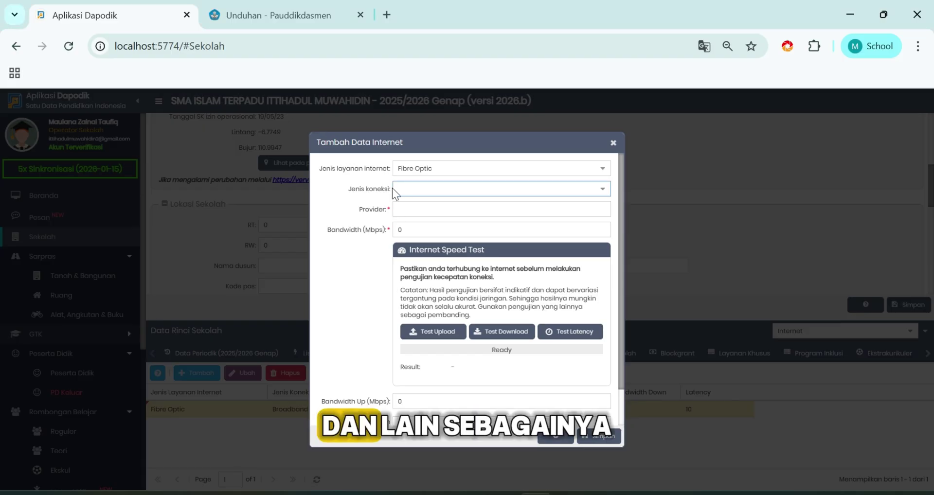
pyautogui.click(602, 189)
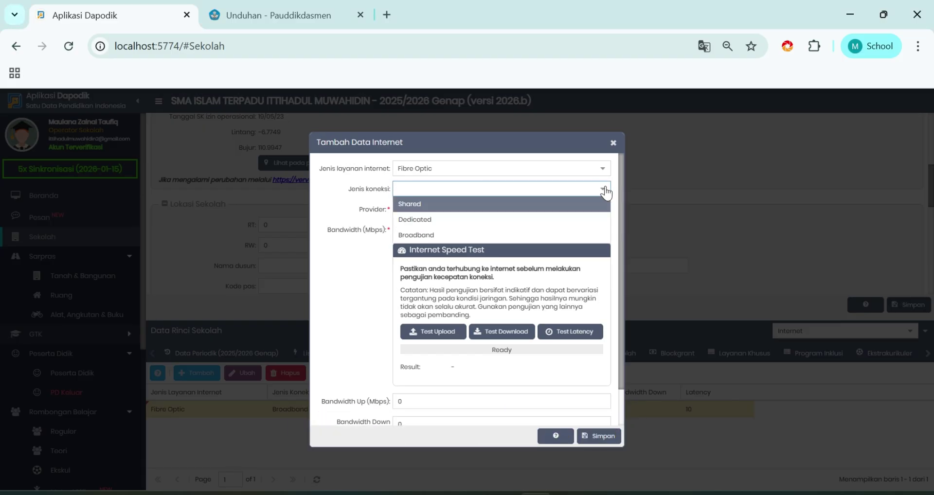
pyautogui.click(533, 239)
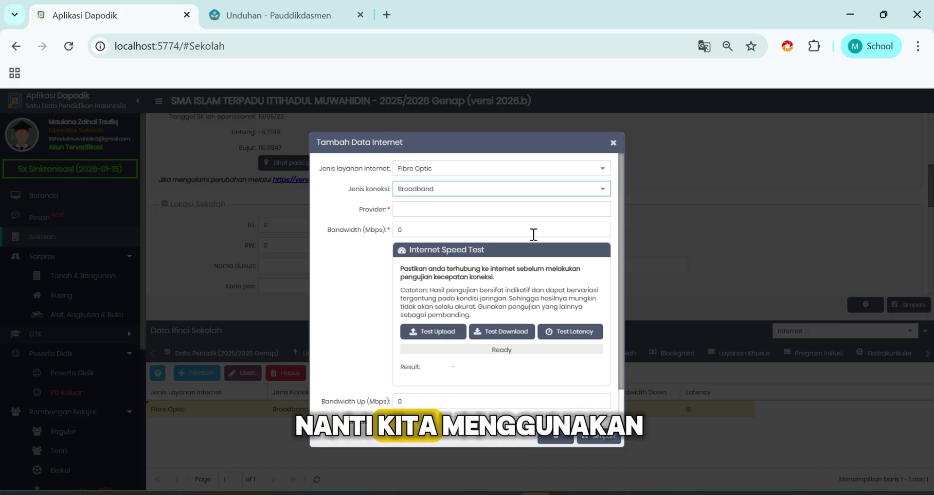
# Enter INDIHOME as the provider and set the bandwidth to 100 Mbps.
pyautogui.click(565, 209)
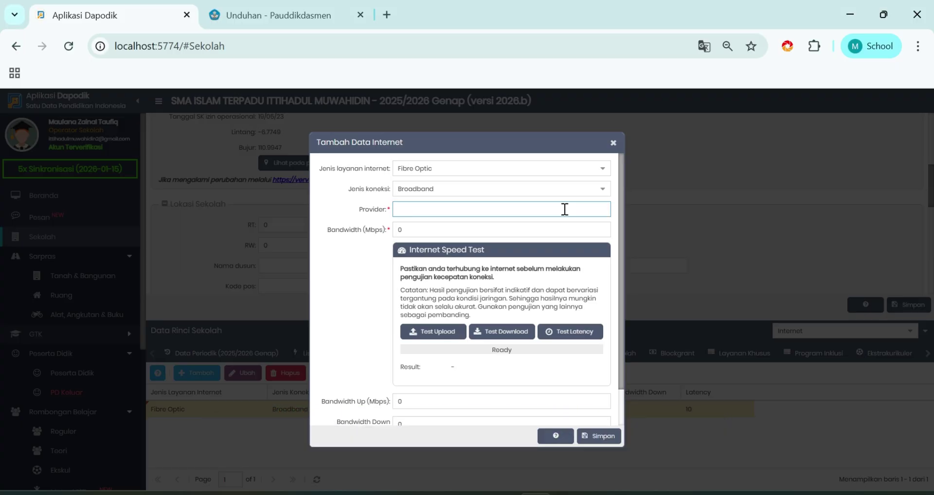
pyautogui.write('in')
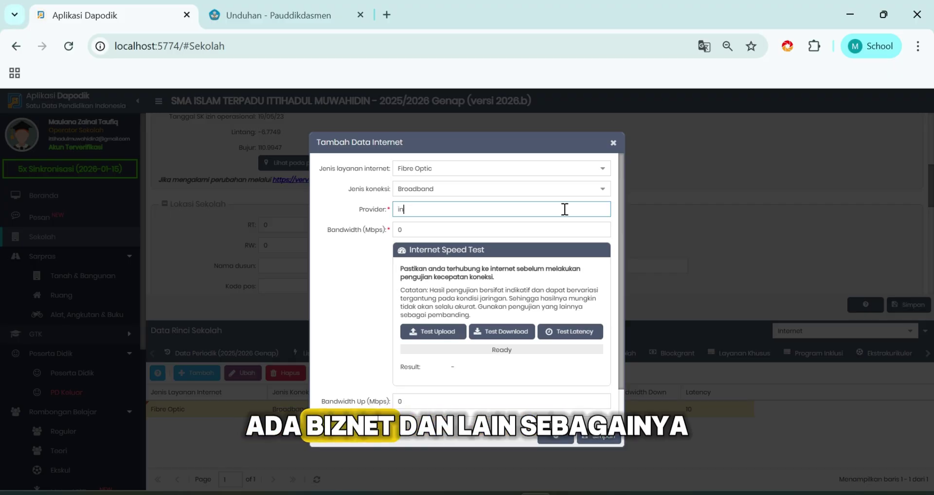
pyautogui.write('d')
pyautogui.press('BackSpace')
pyautogui.press('BackSpace')
pyautogui.press('BackSpace')
pyautogui.press('capslock')
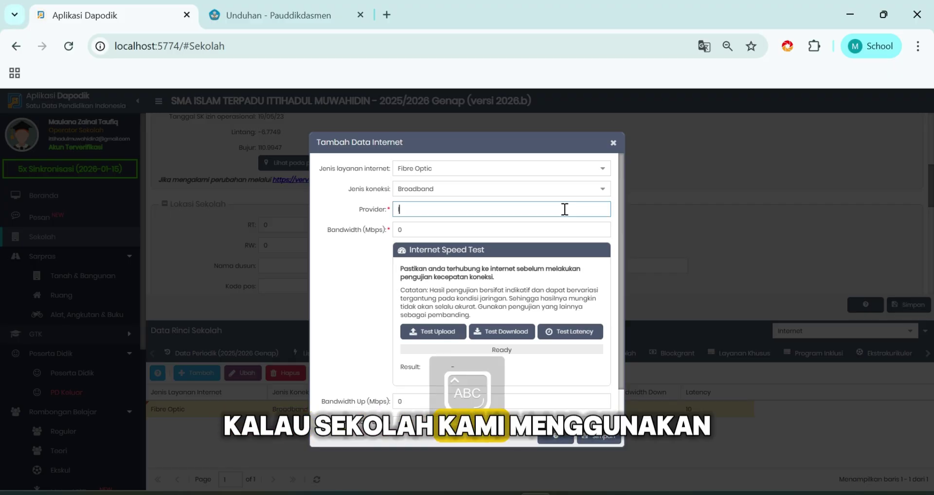
pyautogui.write('INDIHOME')
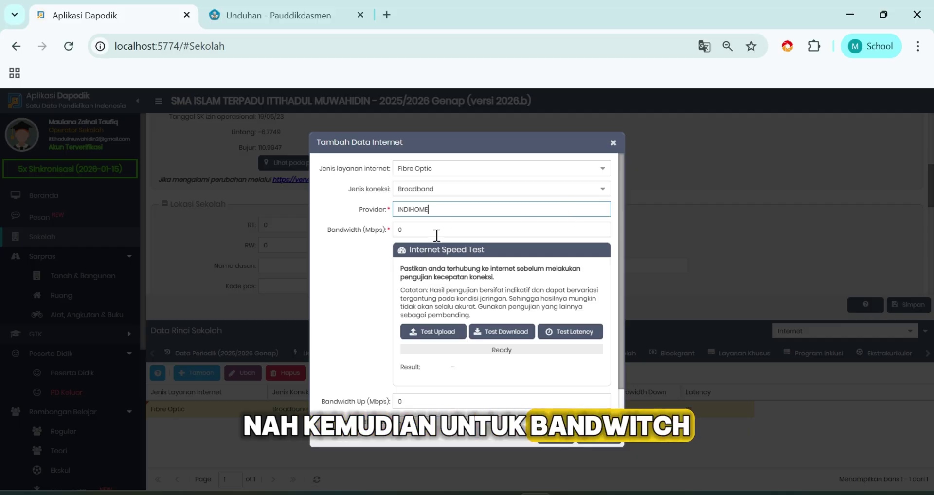
pyautogui.moveTo(406, 230); pyautogui.dragTo(395, 229)
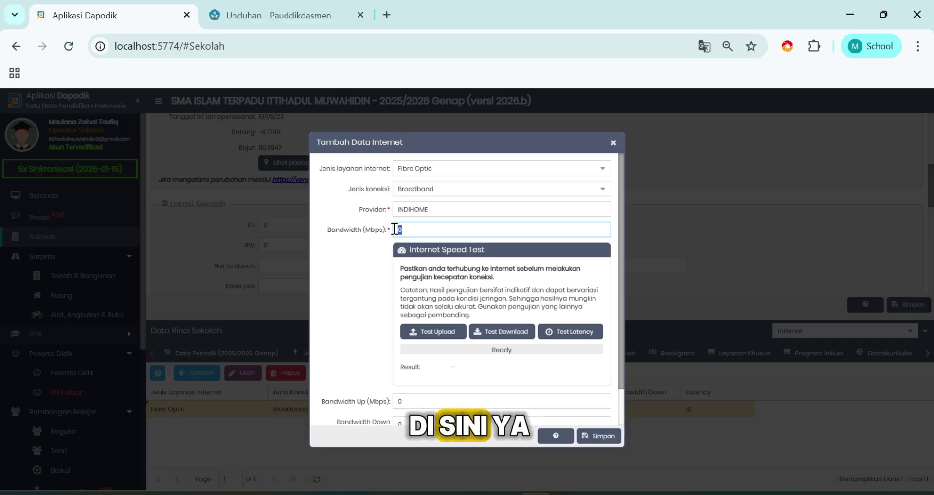
pyautogui.write('100')
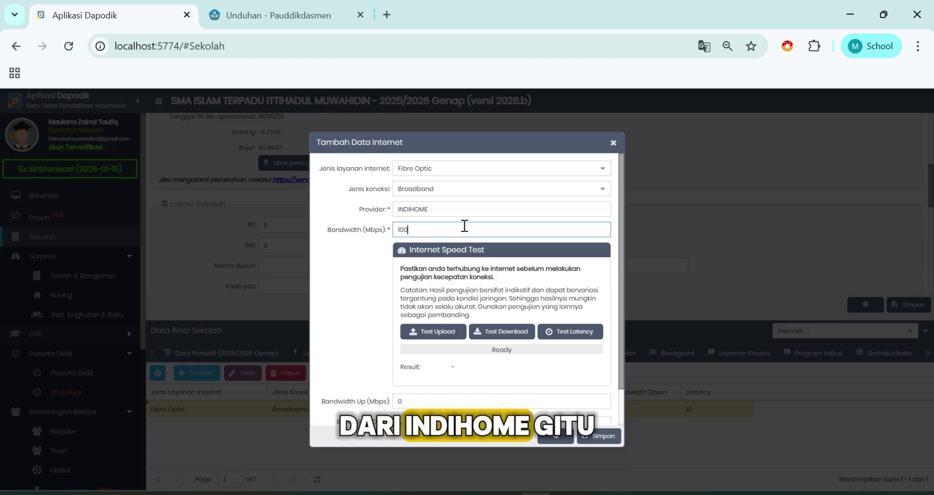
# Run the upload, download and latency speed tests, and set the bandwidth back to 100 Mbps.
pyautogui.scroll(-2, 465, 226)
pyautogui.click(435, 291)
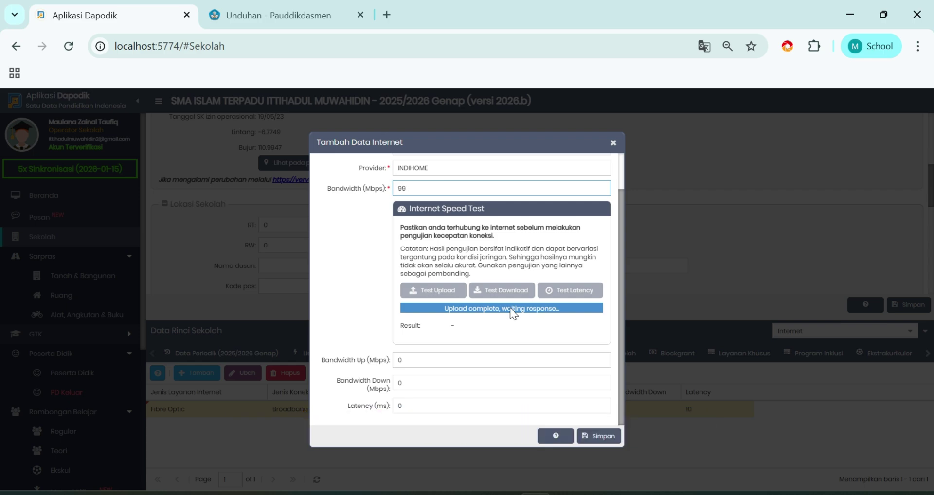
pyautogui.click(379, 184)
pyautogui.write('100')
pyautogui.click(375, 279)
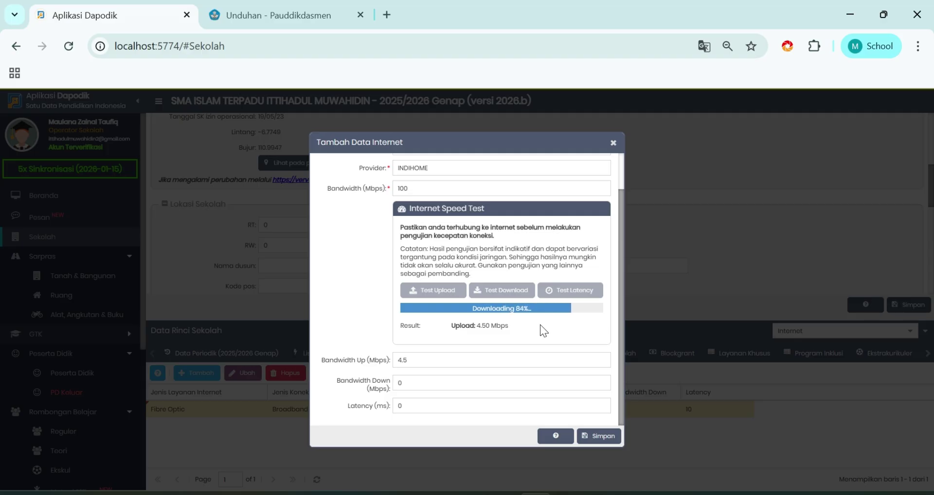
pyautogui.click(560, 290)
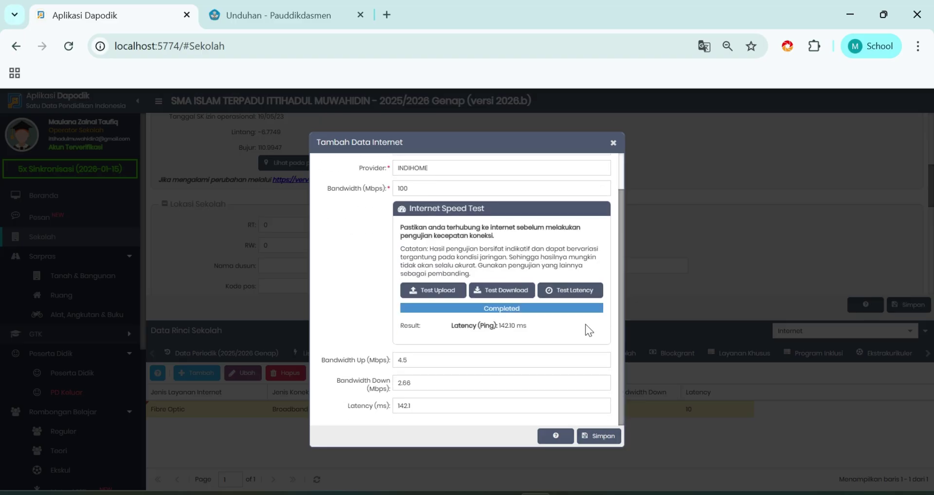
# Review the completed internet data form and save the new record.
pyautogui.scroll(2, 351, 343)
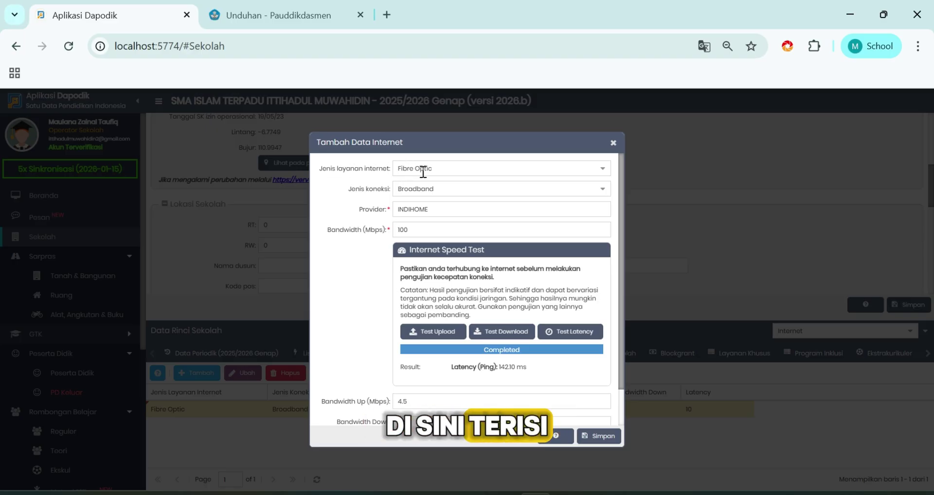
pyautogui.scroll(-2, 433, 204)
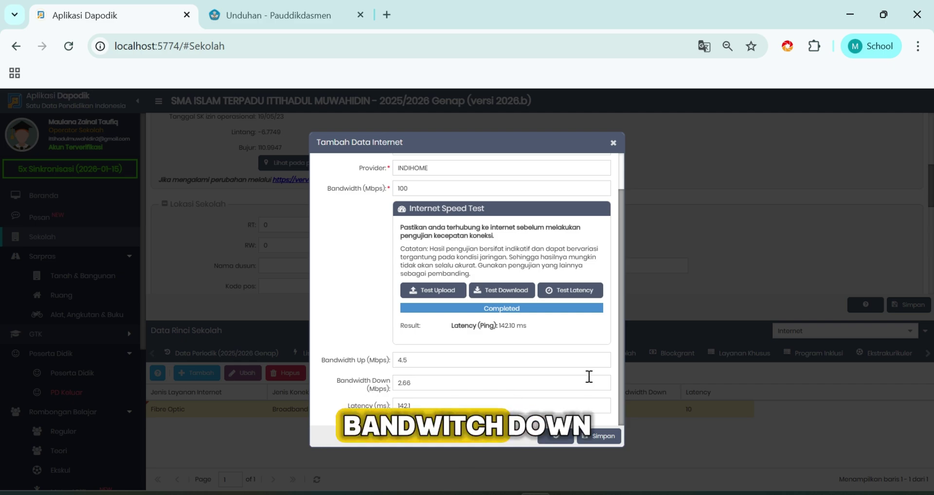
pyautogui.click(604, 438)
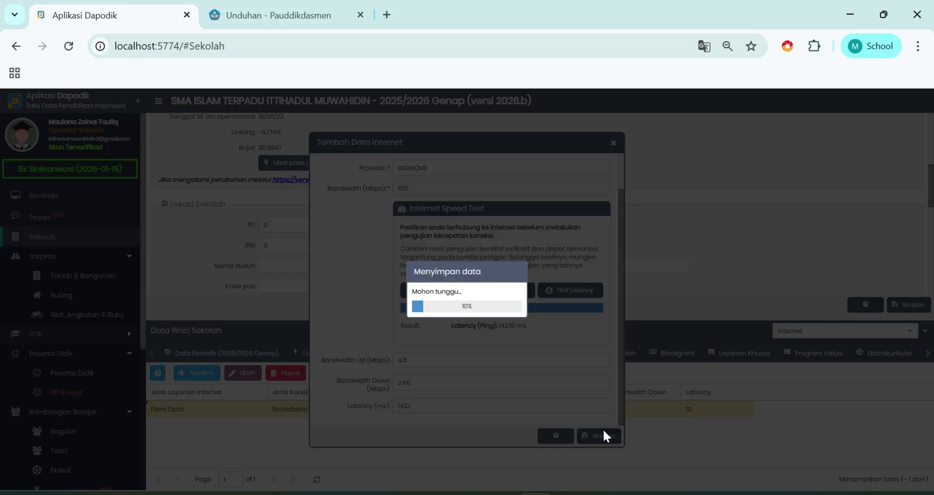